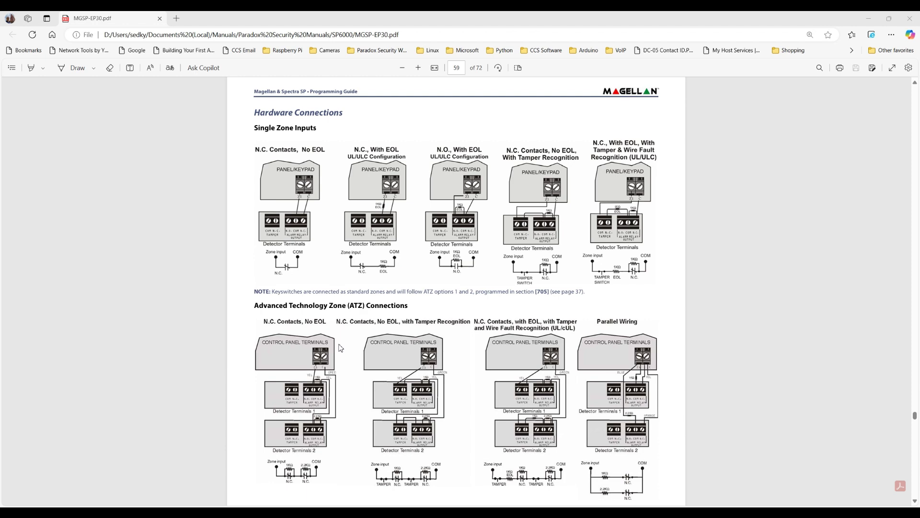
Scroll page 59 of the manual so all the ATZ Connections diagrams are visible
scroll(494, 374, down, 5)
scroll(494, 372, up, 5)
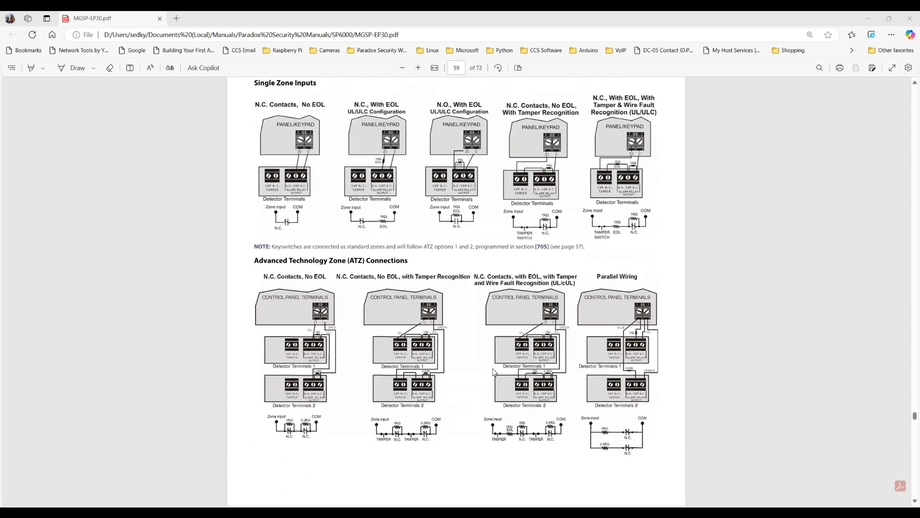
scroll(336, 405, down, 3)
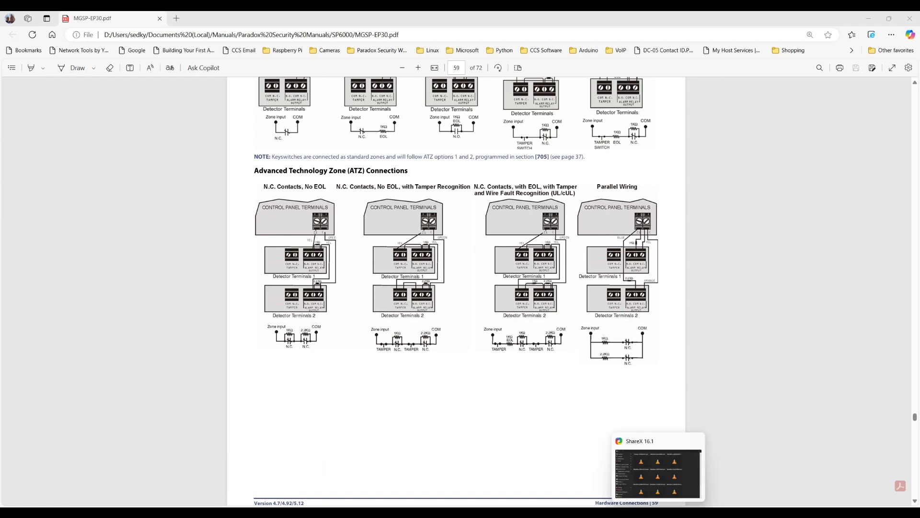
Bring up the Windows Camera live feed of the alarm panel beside the ATZ diagrams
click(623, 513)
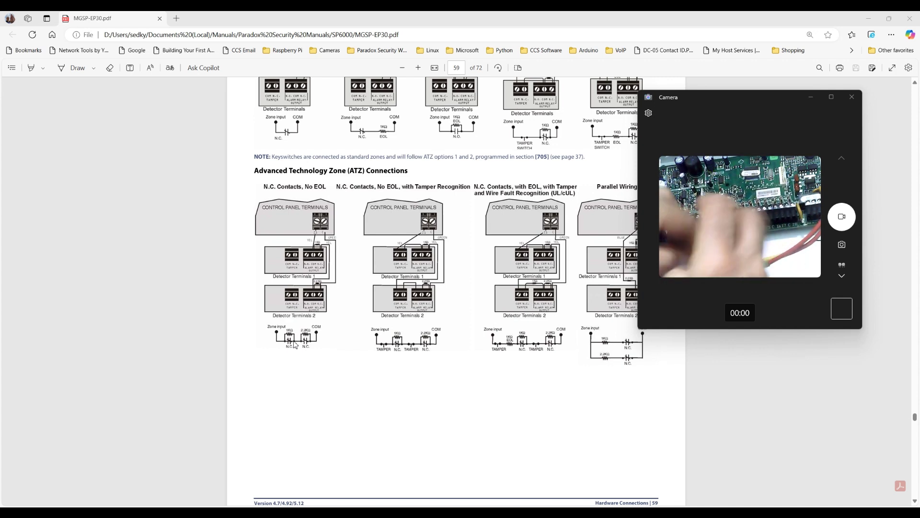
Circle the N.C. Contacts, No EOL ATZ diagram with an annotation ellipse
drag(261, 303, 300, 305)
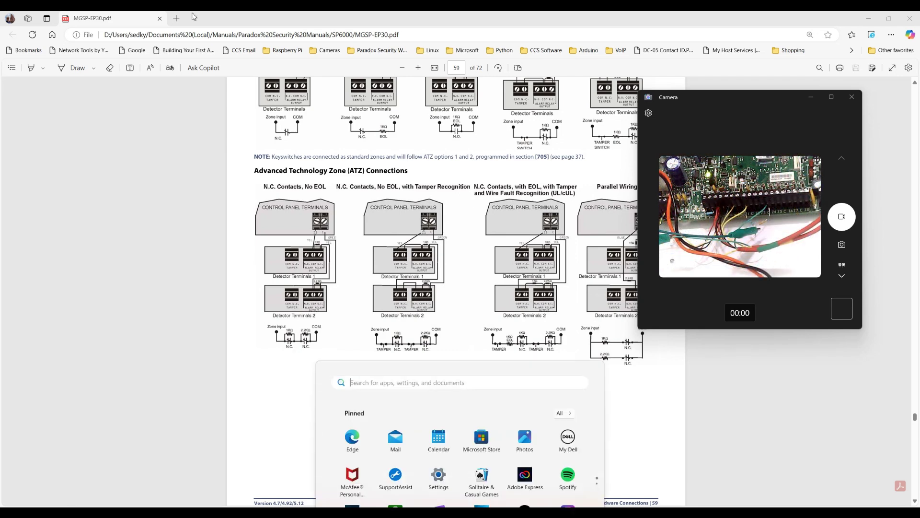
Launch BabyWare from a Start search for 'ba', log in, and connect to the SP6000 test account
key(super)
text(ba)
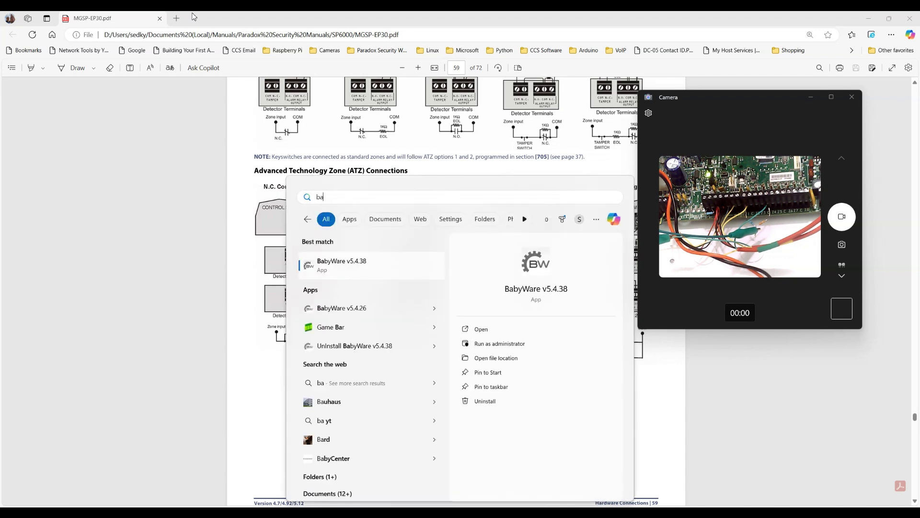
key(Return)
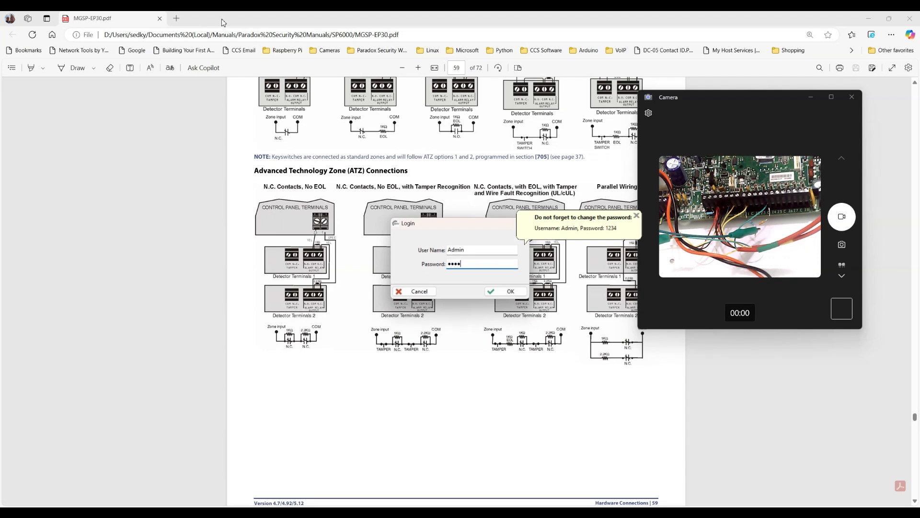
key(Return)
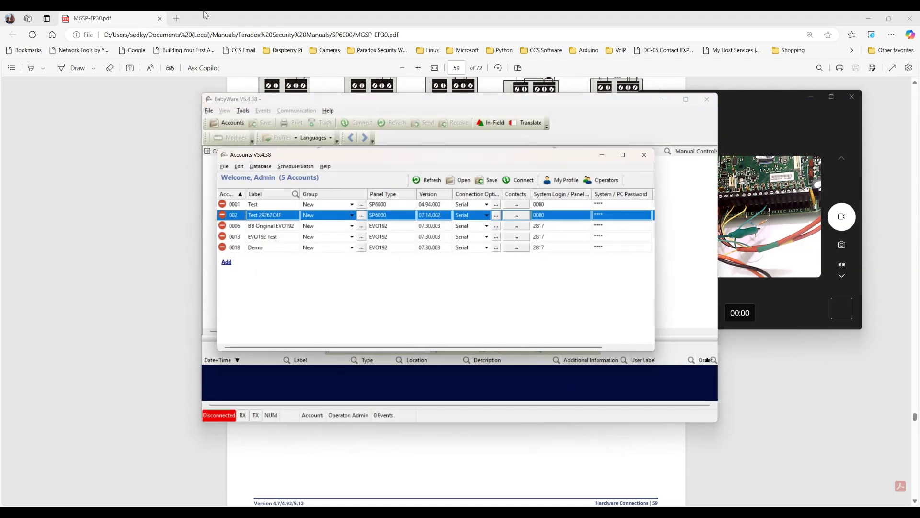
click(512, 183)
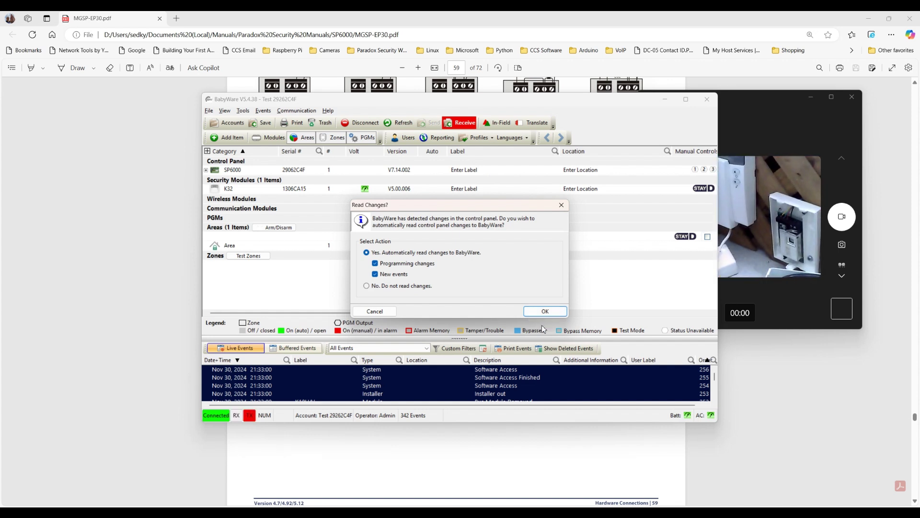
Accept reading the panel changes and update the SP6000 panel time to the local PC date and time
click(751, 114)
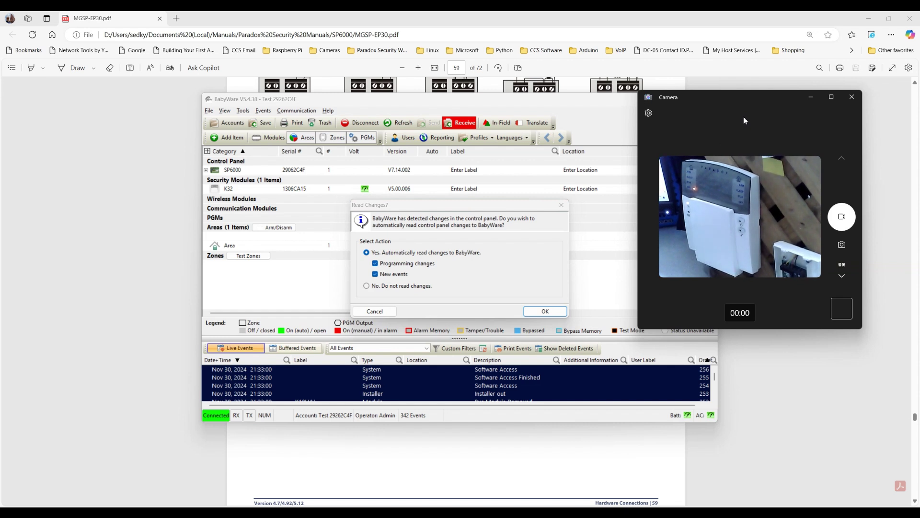
click(530, 312)
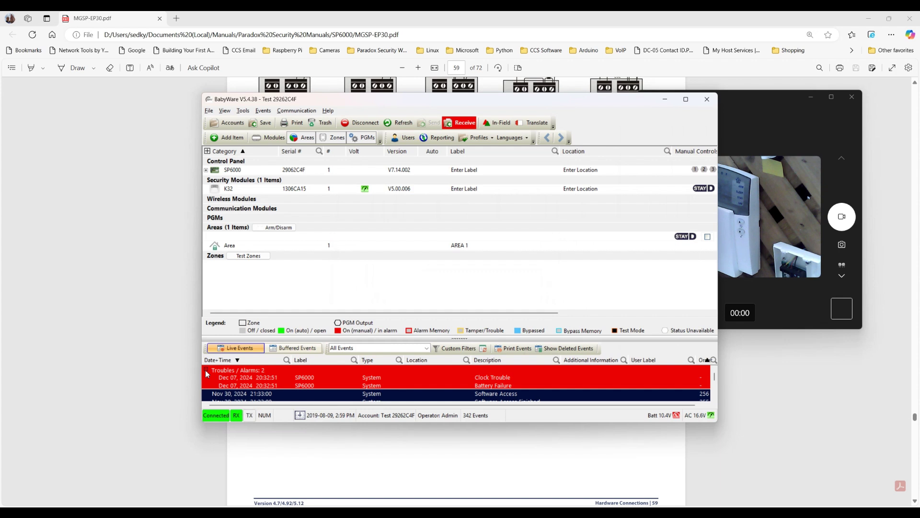
right_click(267, 173)
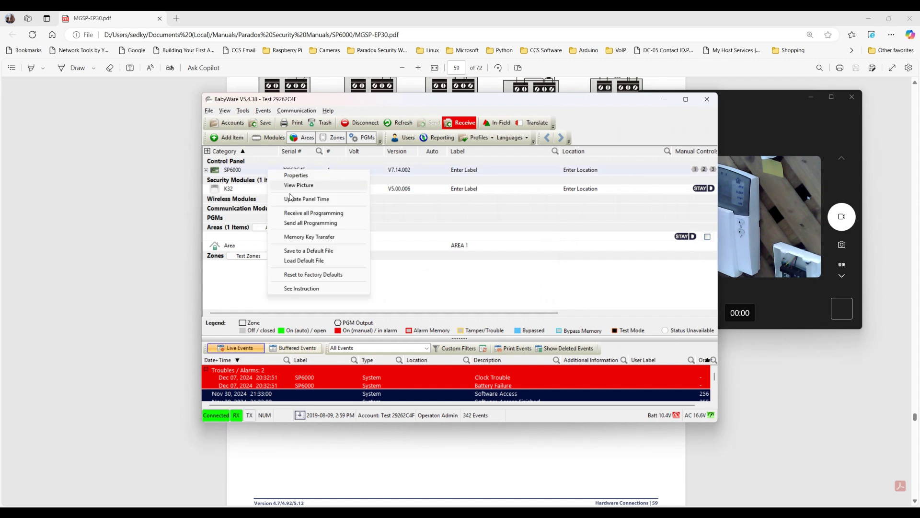
click(322, 198)
click(371, 252)
click(537, 305)
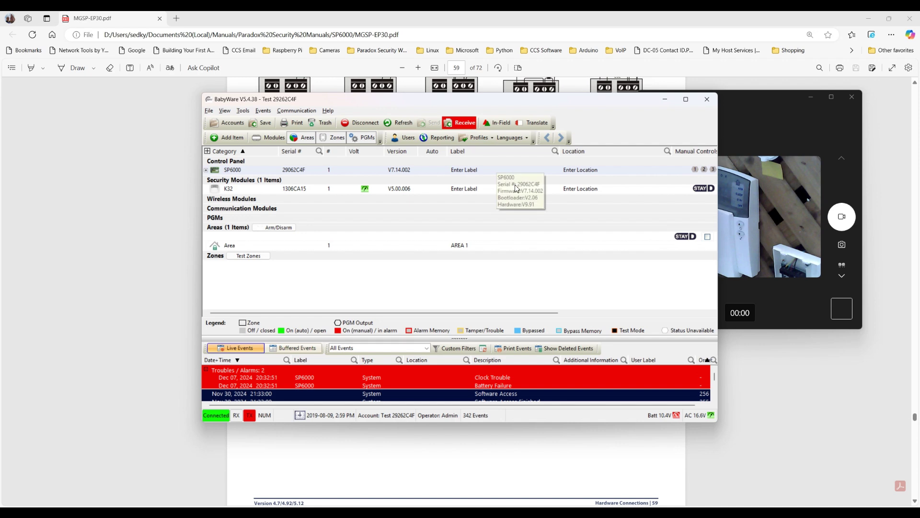
mouse_move(669, 513)
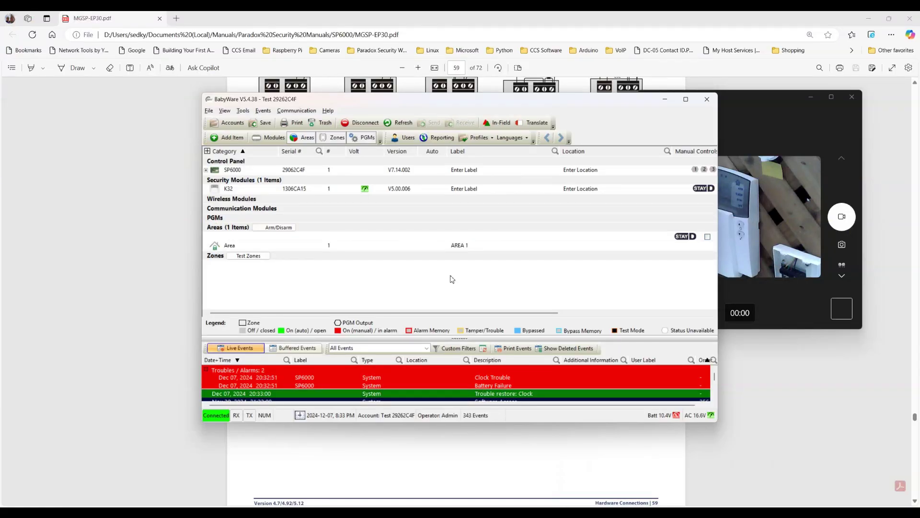
Open the SP6000 panel's Zones programming and tick the ATZ zone doubling checkbox
right_click(231, 173)
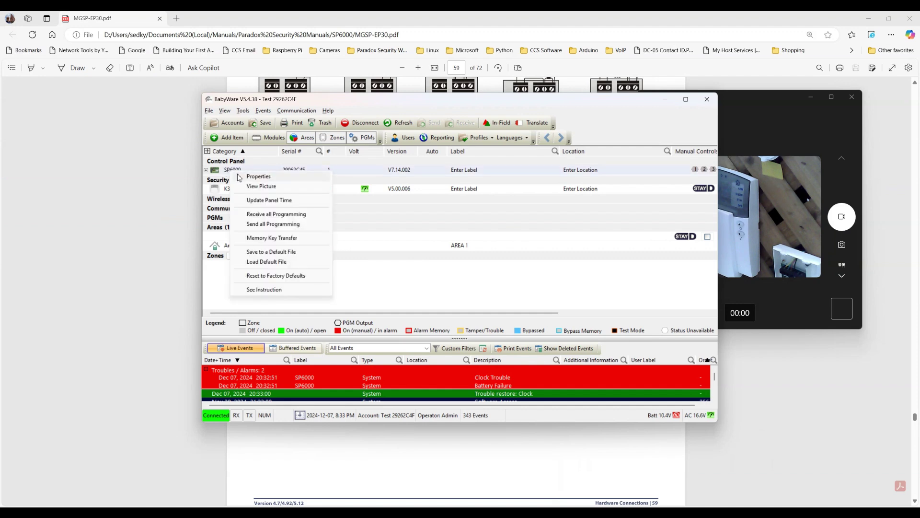
click(239, 177)
click(207, 187)
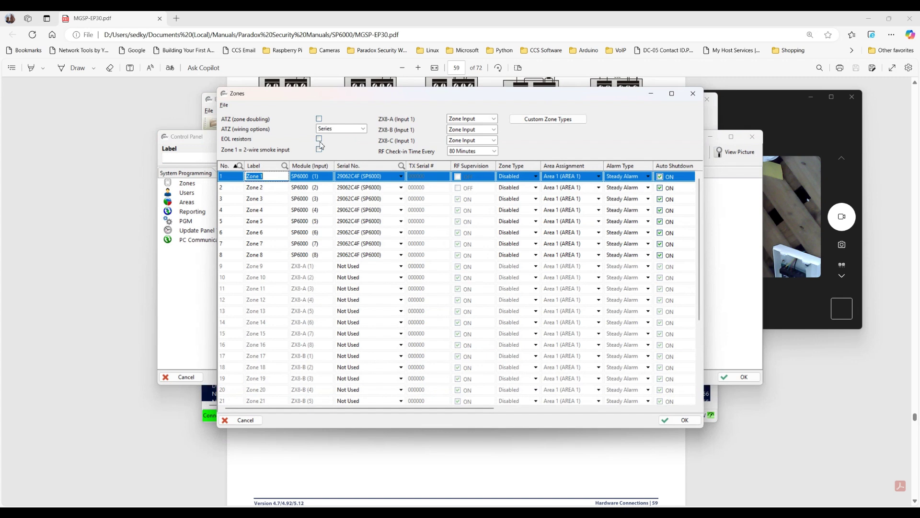
click(319, 119)
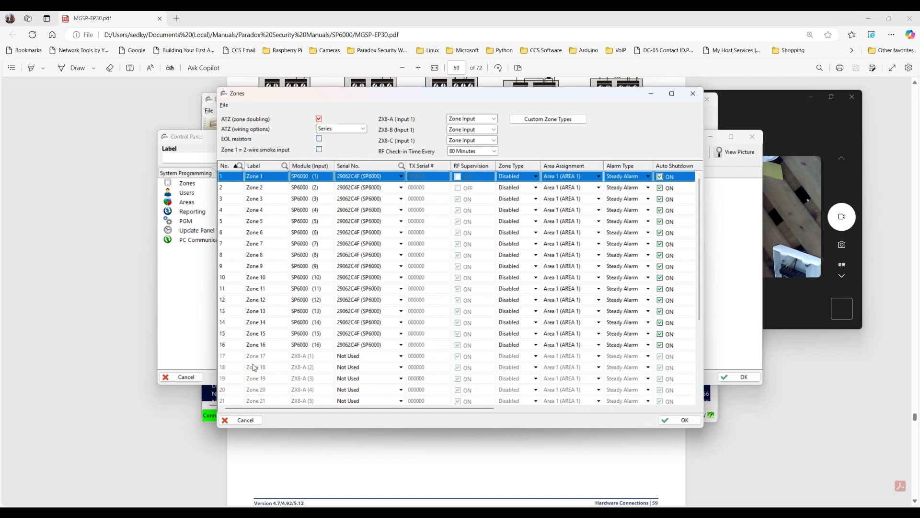
click(319, 119)
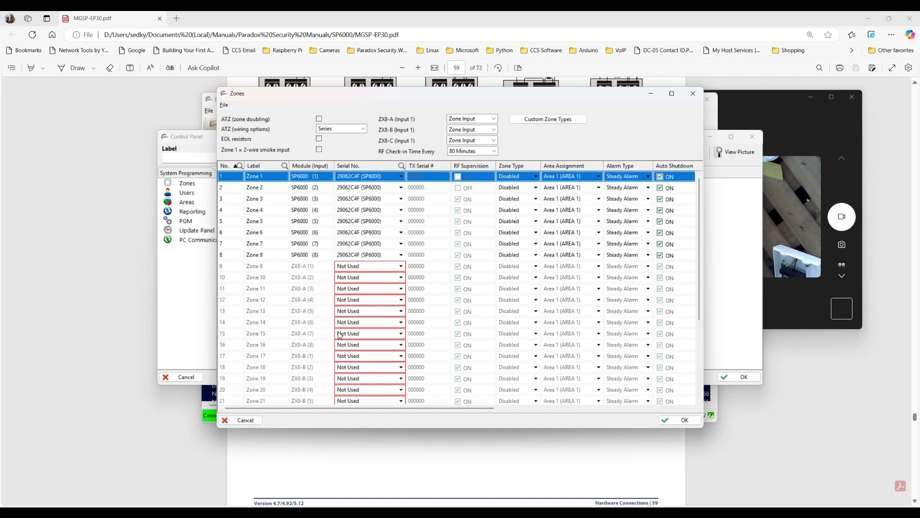
click(320, 119)
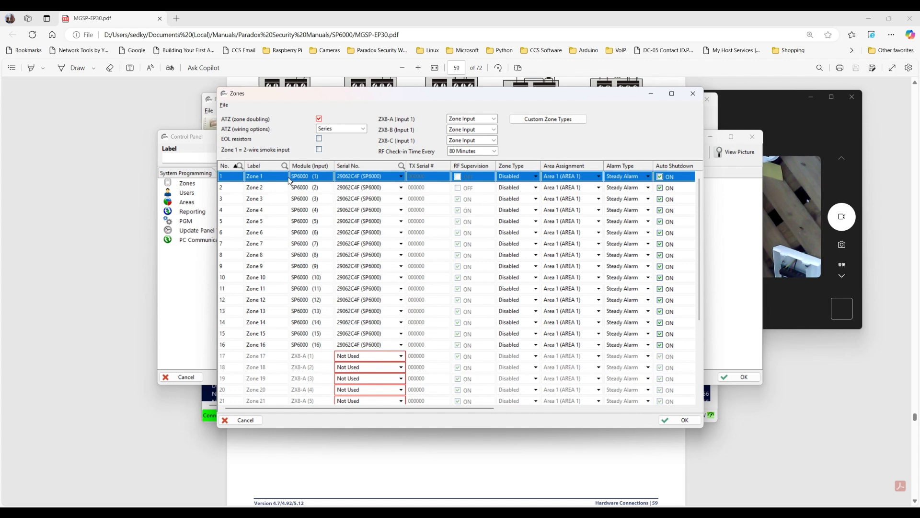
Choose Instant from the Zone Type dropdown for rows 1 and 9 of the Zones grid
click(516, 177)
click(516, 179)
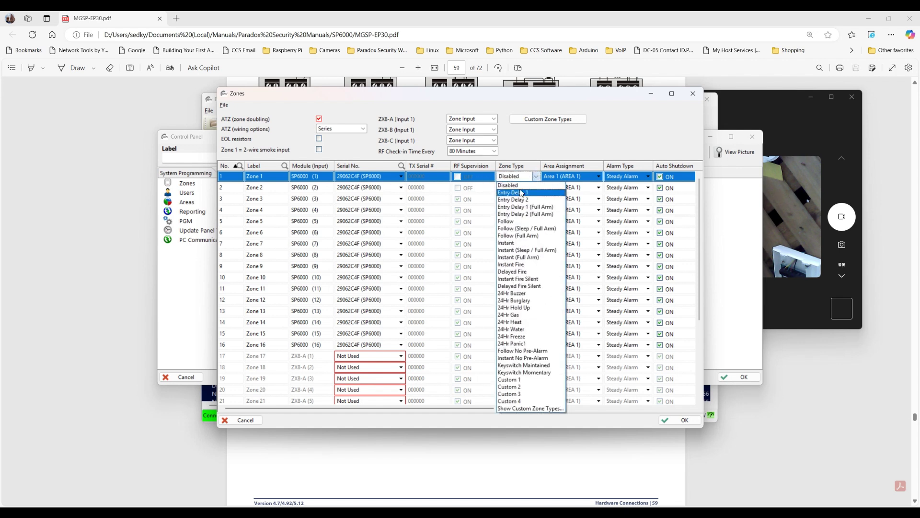
click(512, 243)
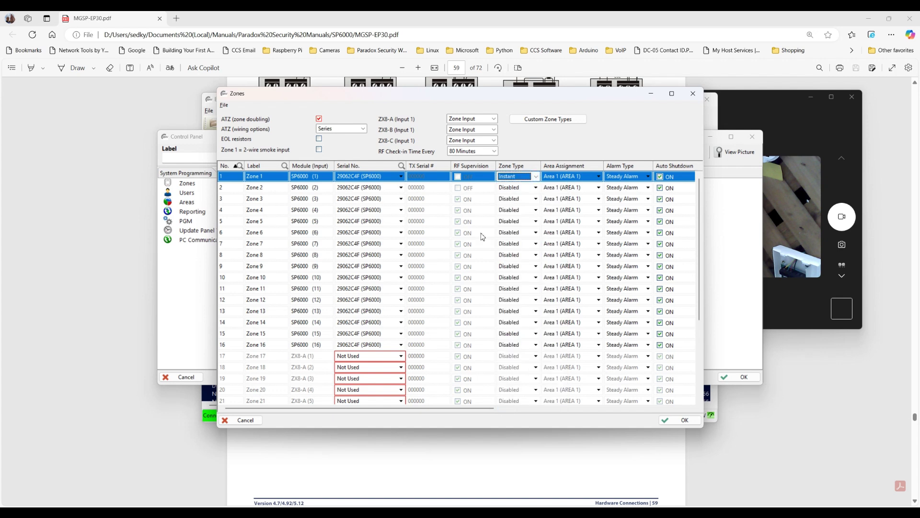
click(261, 268)
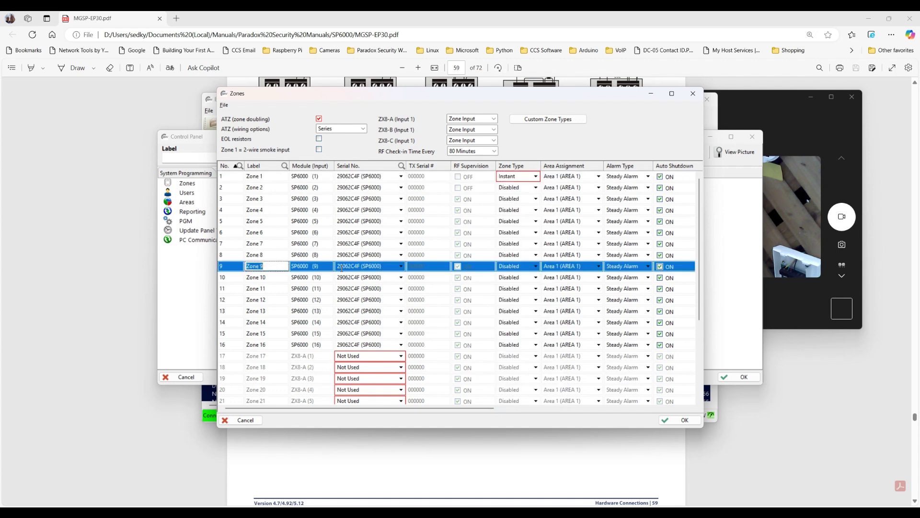
click(529, 270)
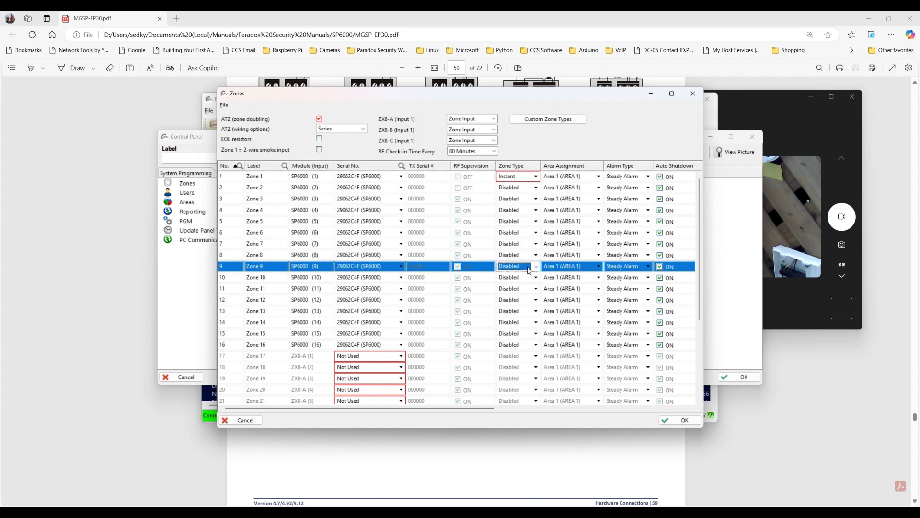
click(529, 270)
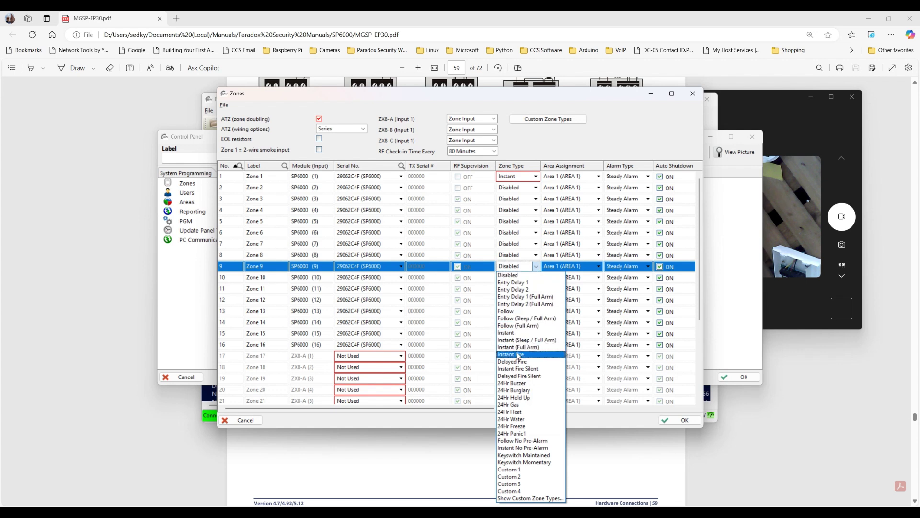
click(520, 334)
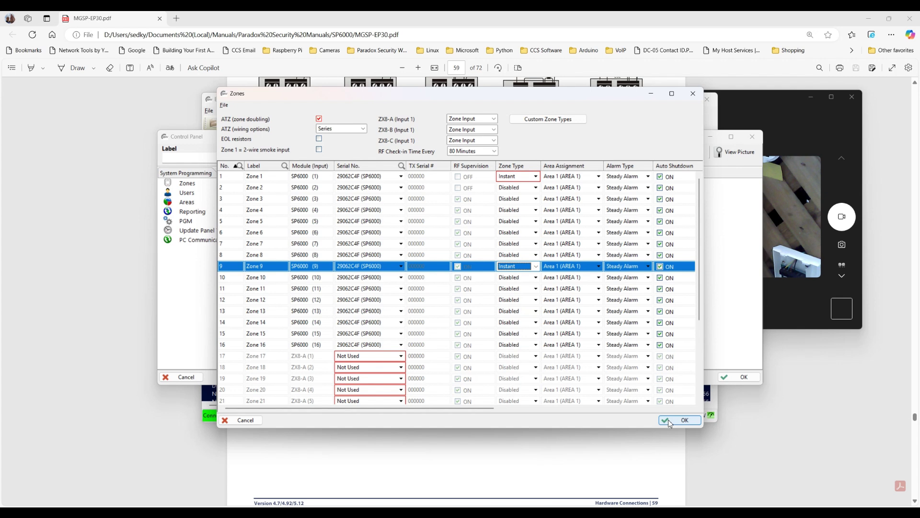
click(536, 270)
Confirm zone 9 as Instant and close the Zones and Control Panel windows with OK
click(513, 278)
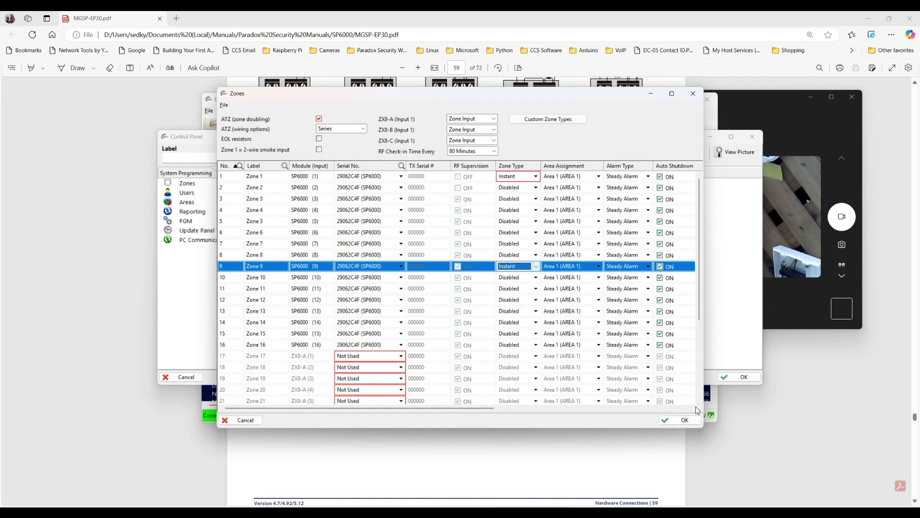
click(684, 420)
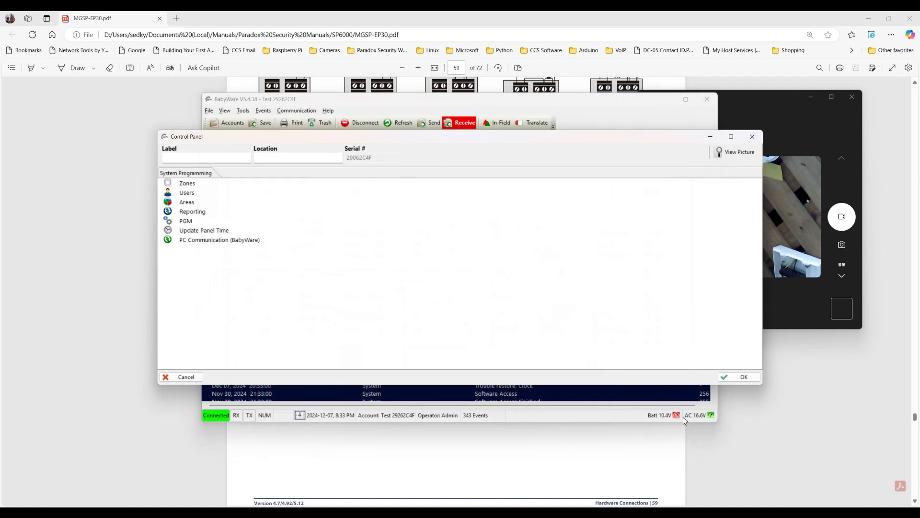
click(739, 377)
Send the changed programming to the SP6000 panel, then return to the camera feed
click(432, 122)
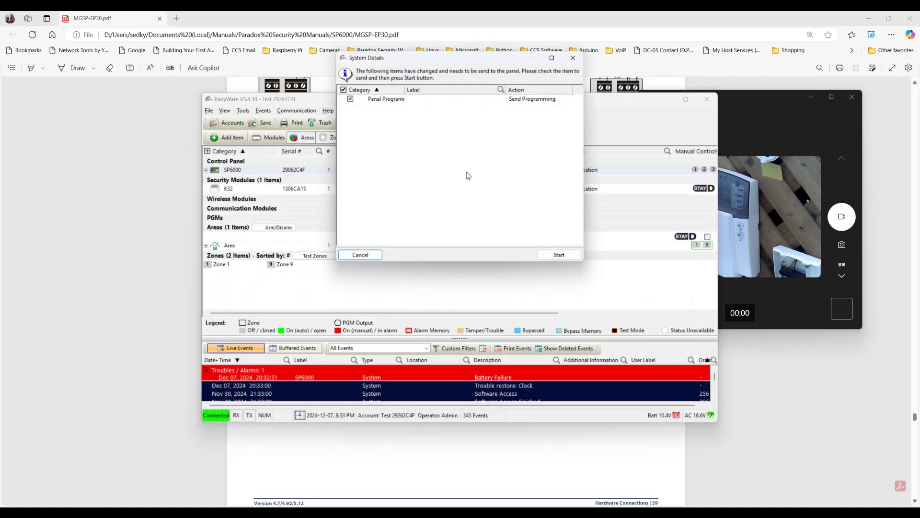
click(539, 253)
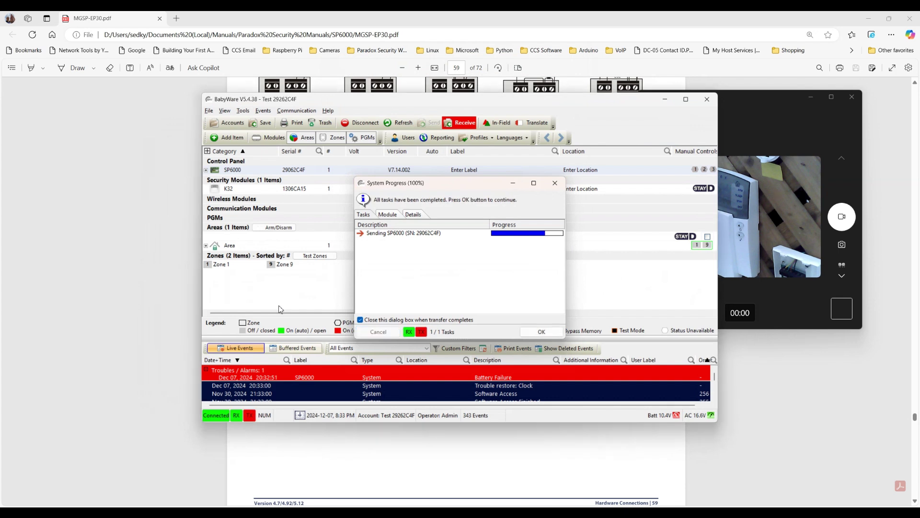
mouse_move(222, 272)
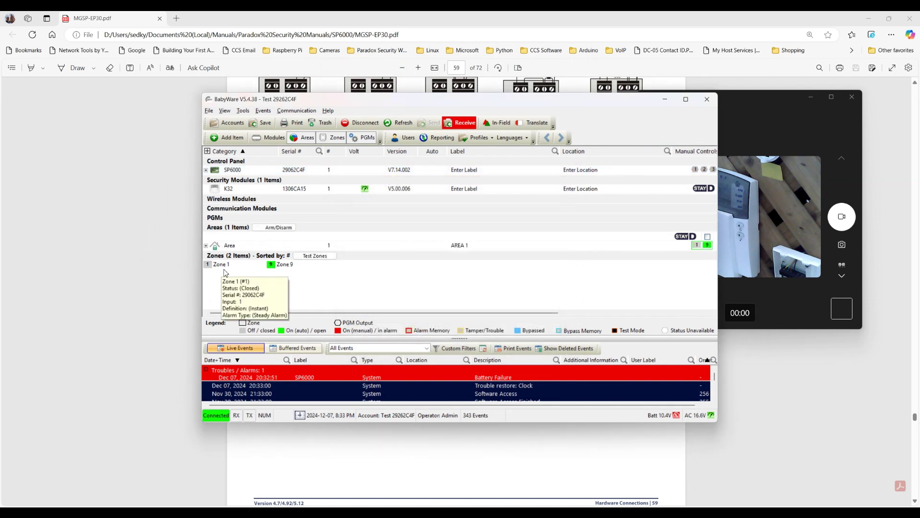
click(769, 100)
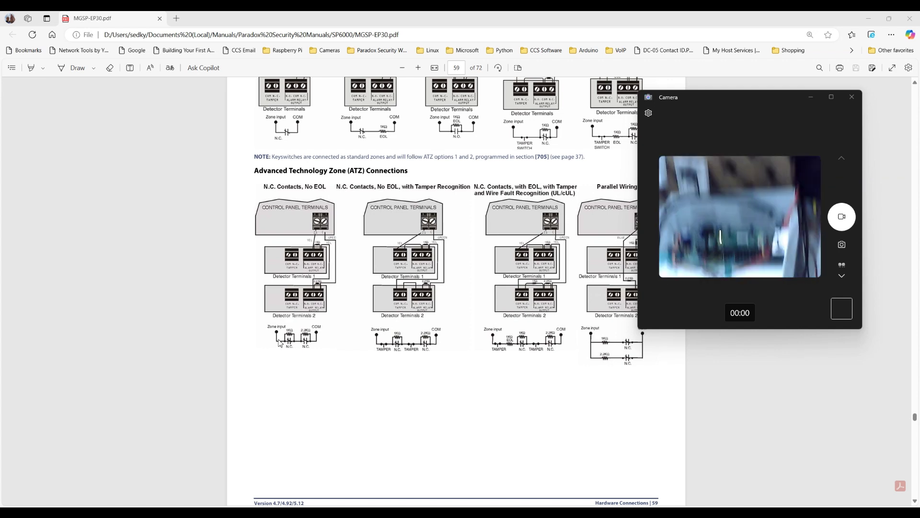
Switch back to the BabyWare window in front of the Edge manual
key(alt+Tab)
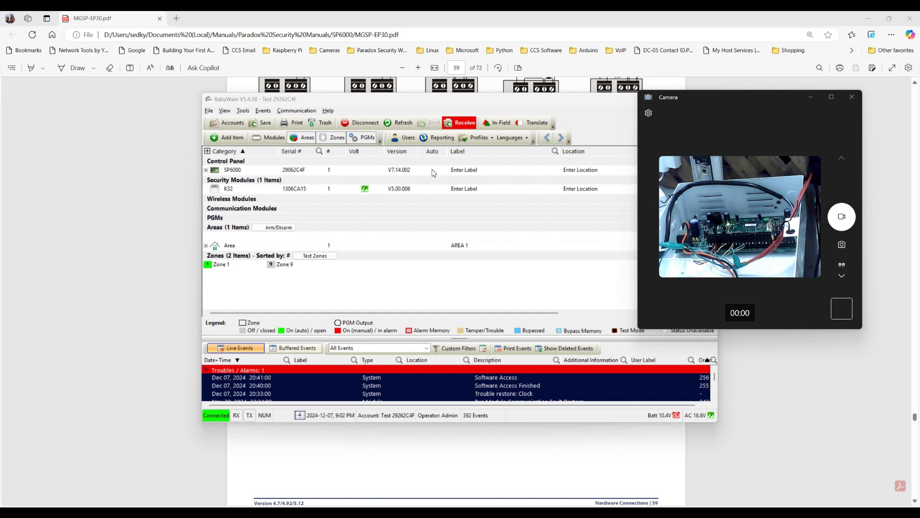
Open the SP6000 Zones programming and set zone 8's Zone Type to Instant
right_click(326, 174)
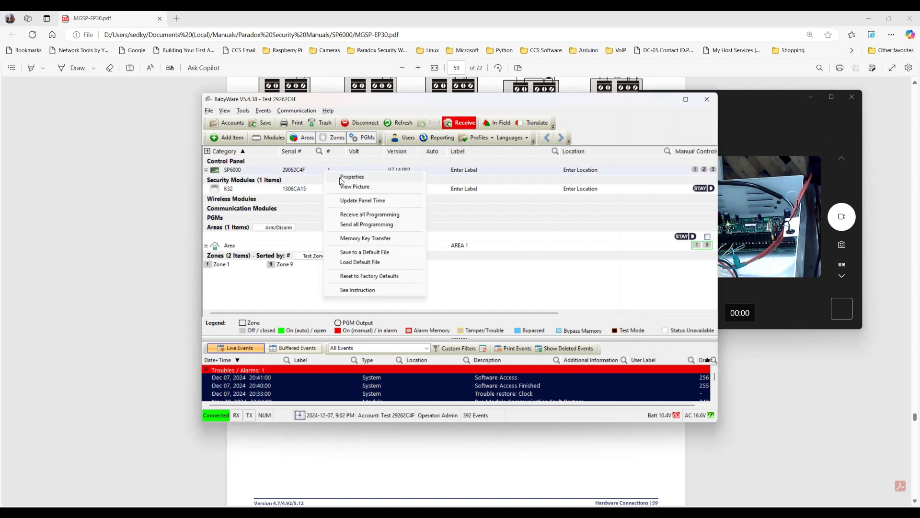
click(341, 181)
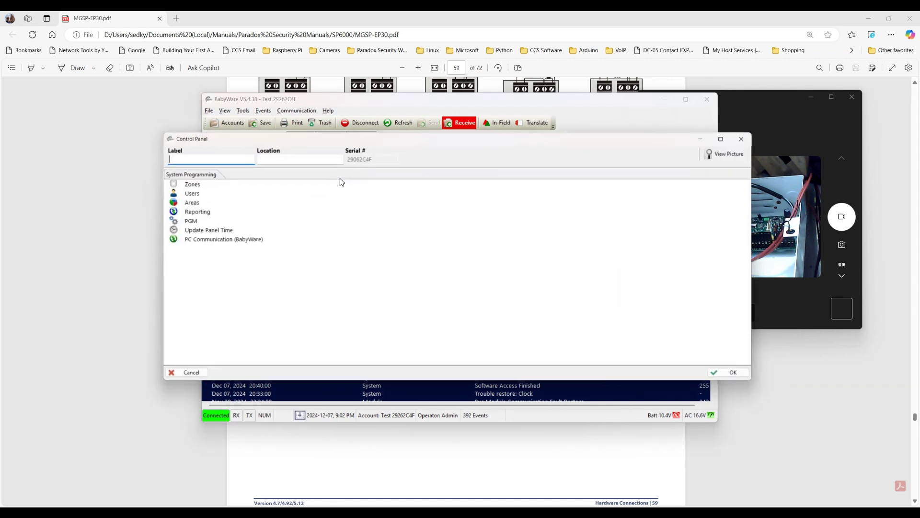
click(200, 185)
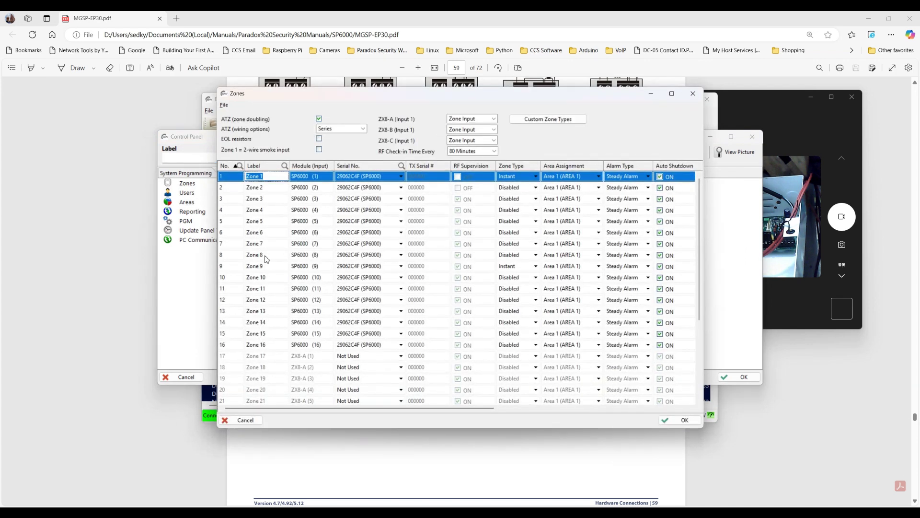
click(267, 255)
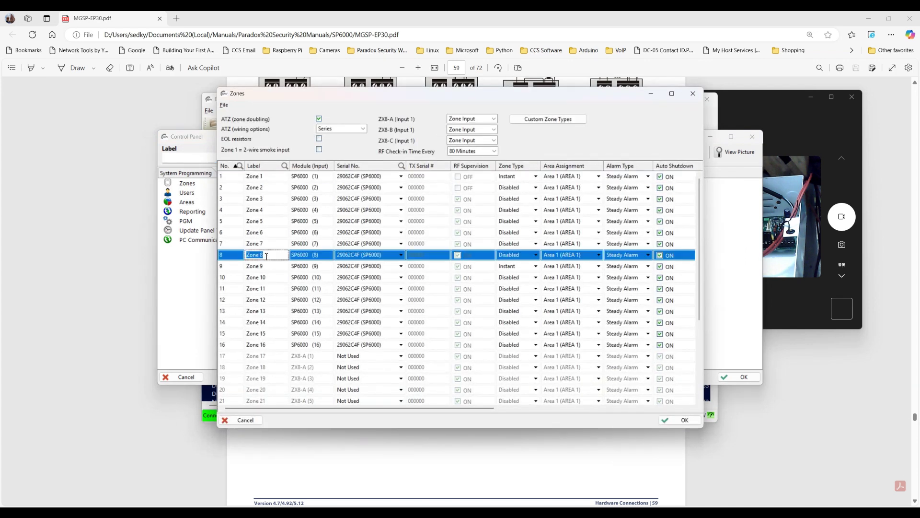
click(517, 258)
click(517, 259)
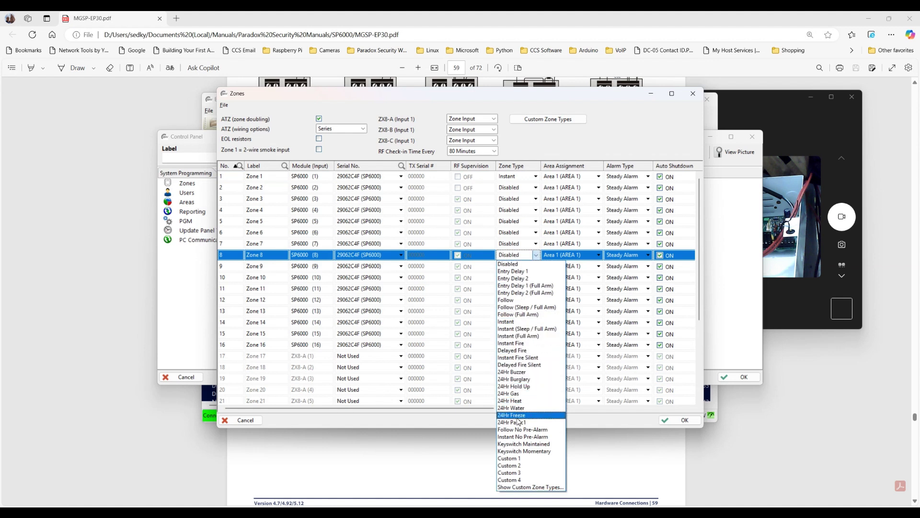
click(514, 322)
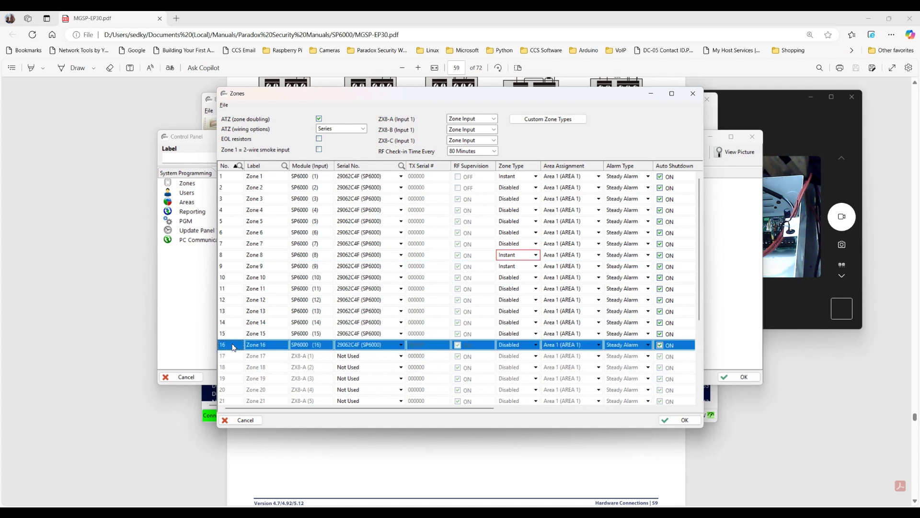
Set zone 16's Zone Type to Instant and accept the zone changes
click(519, 347)
click(519, 346)
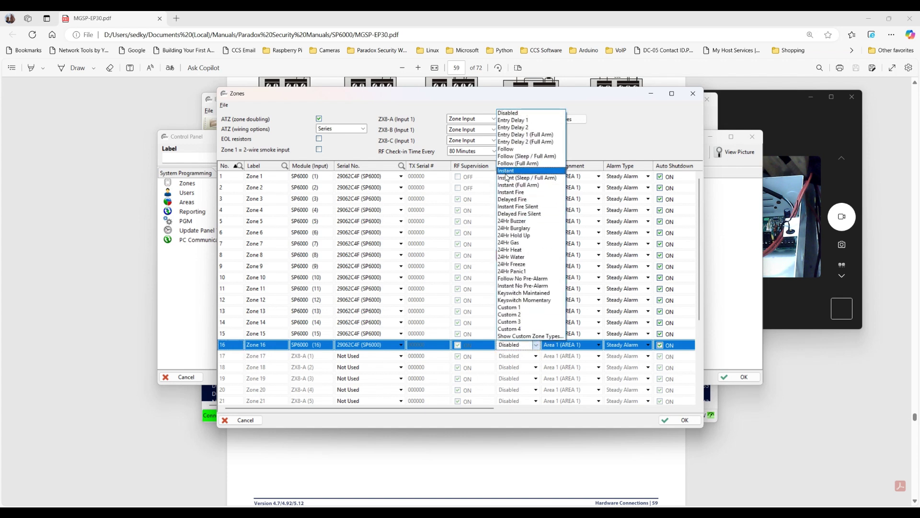
click(507, 171)
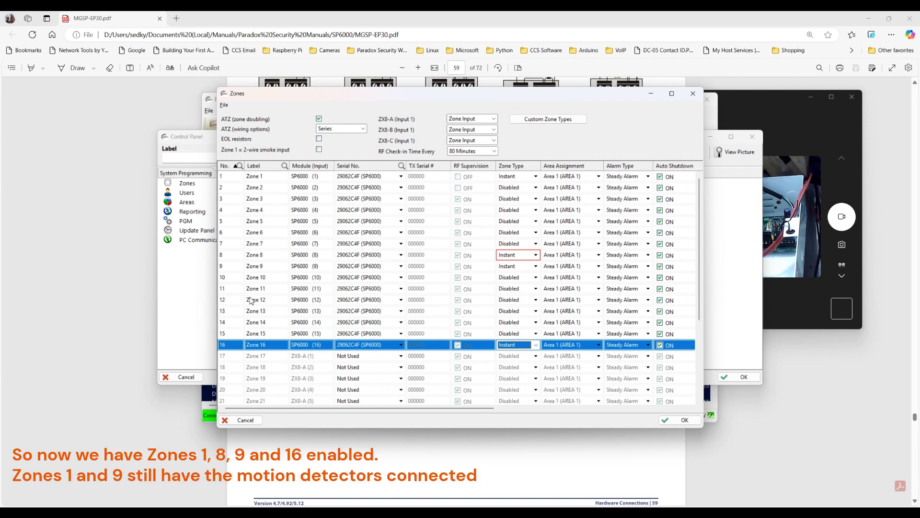
click(676, 421)
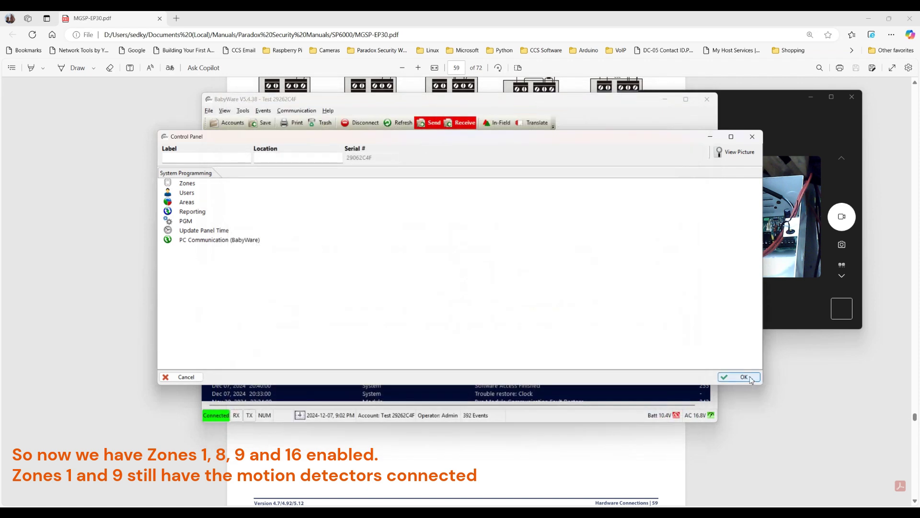
Close the Control Panel properties and send the Instant zone programming to the SP6000 panel
click(743, 378)
click(431, 126)
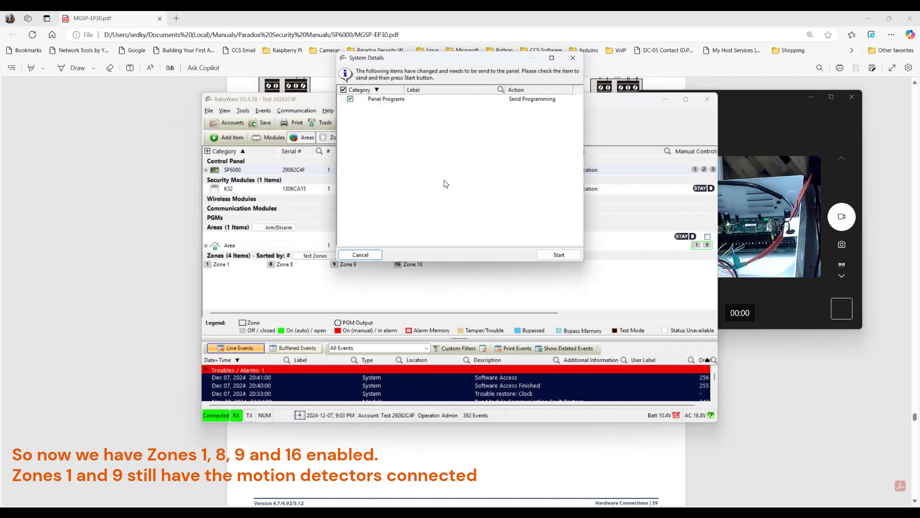
click(549, 254)
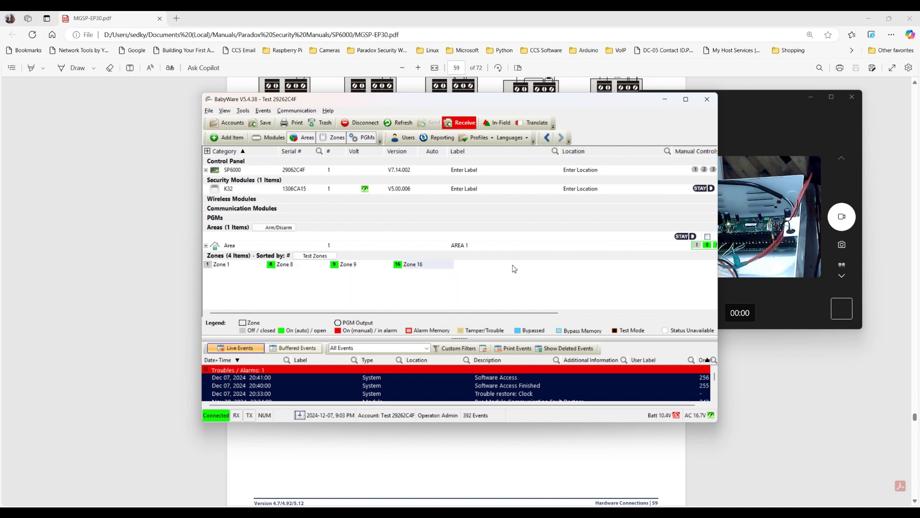
Bring the Camera window showing the panel wiring forward beside BabyWare's zone status
click(742, 100)
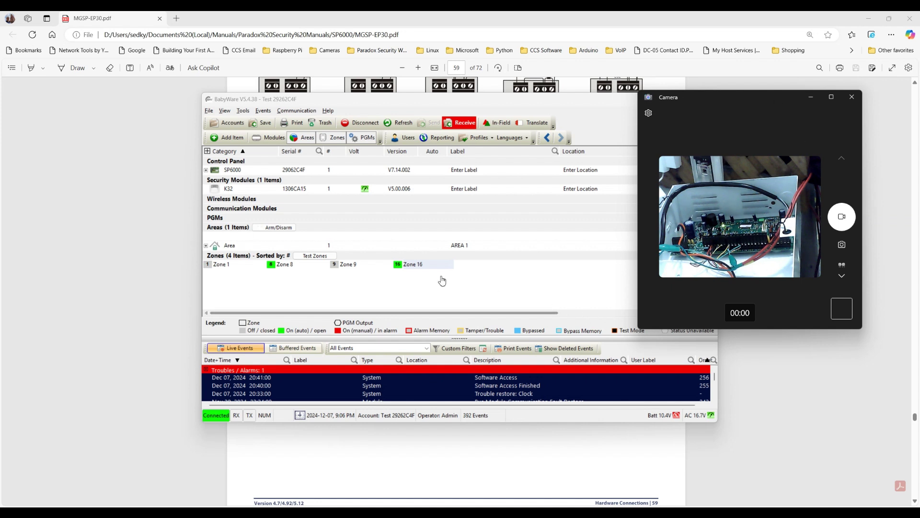
Open the SP6000 panel's properties at the Zones programming list
right_click(313, 174)
click(323, 177)
click(199, 186)
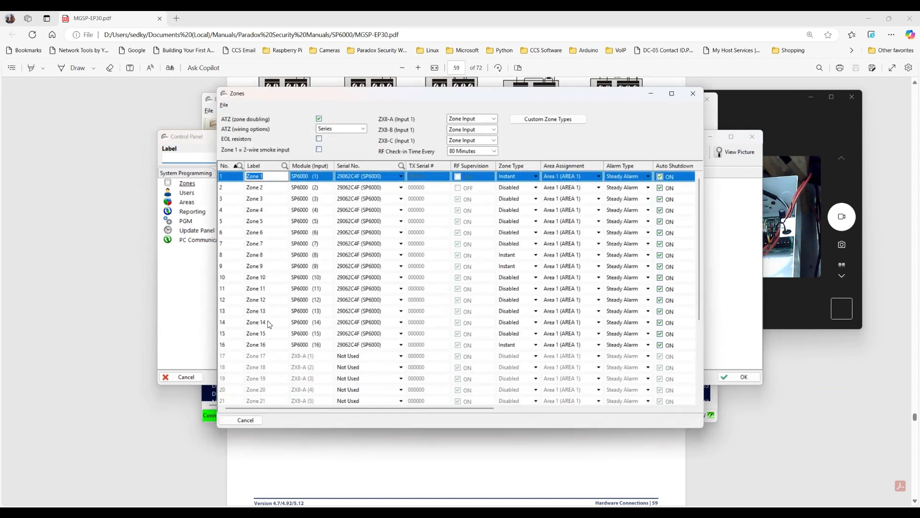
Set zone 16's Zone Type to Disabled and accept the zone changes
click(259, 346)
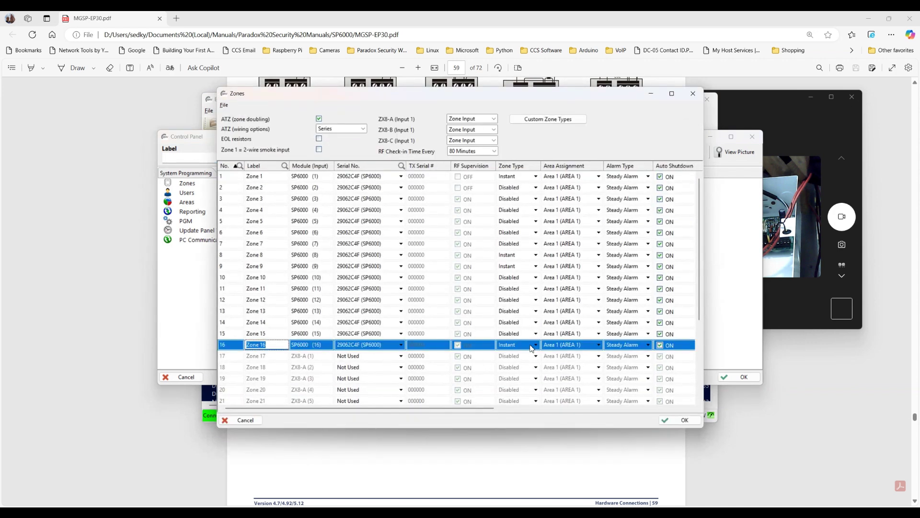
click(532, 347)
click(534, 345)
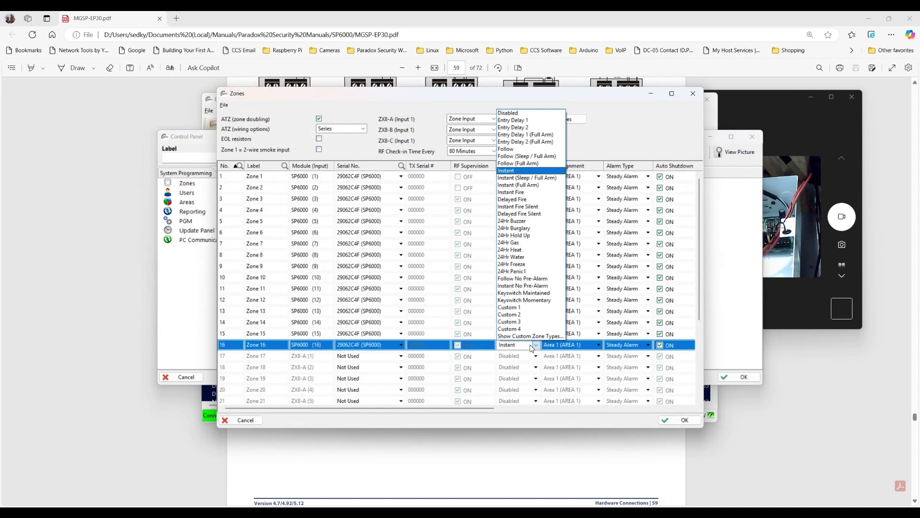
click(512, 114)
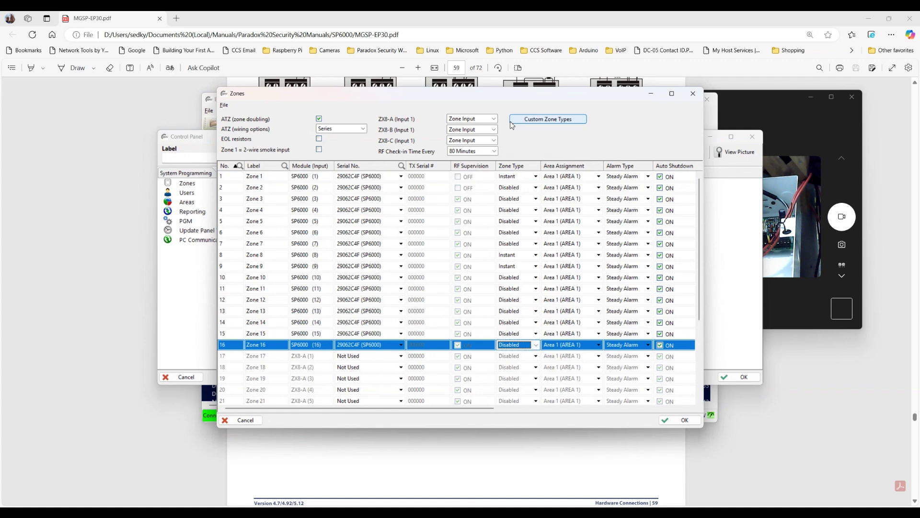
click(232, 258)
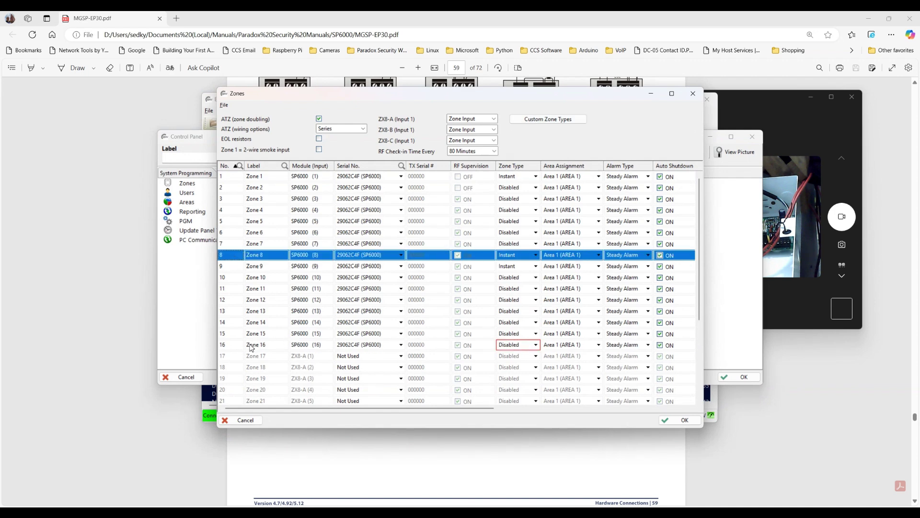
click(676, 420)
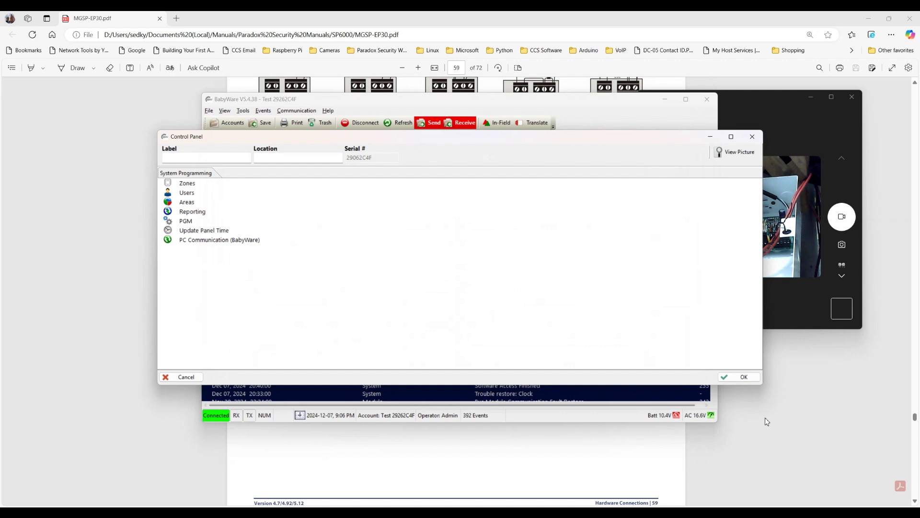
Close the Control Panel and start sending the updated programming to the SP6000 panel
click(739, 377)
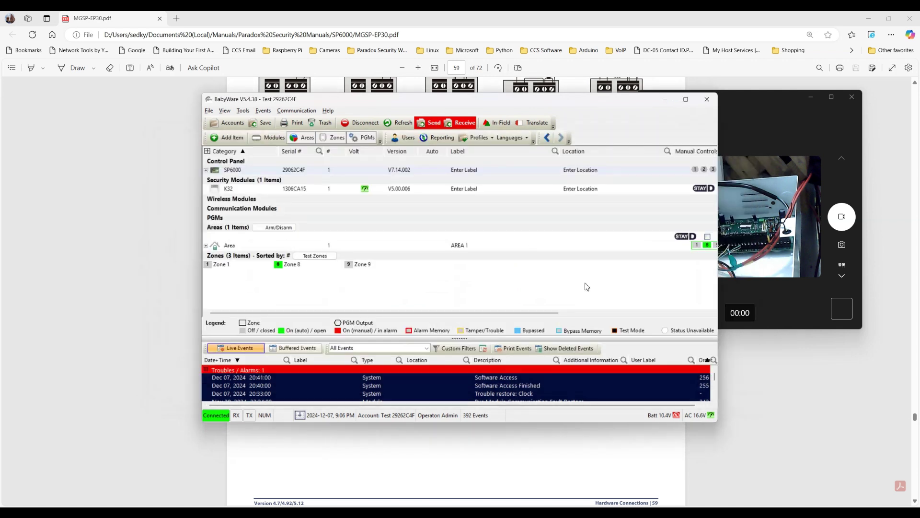
click(431, 126)
click(556, 257)
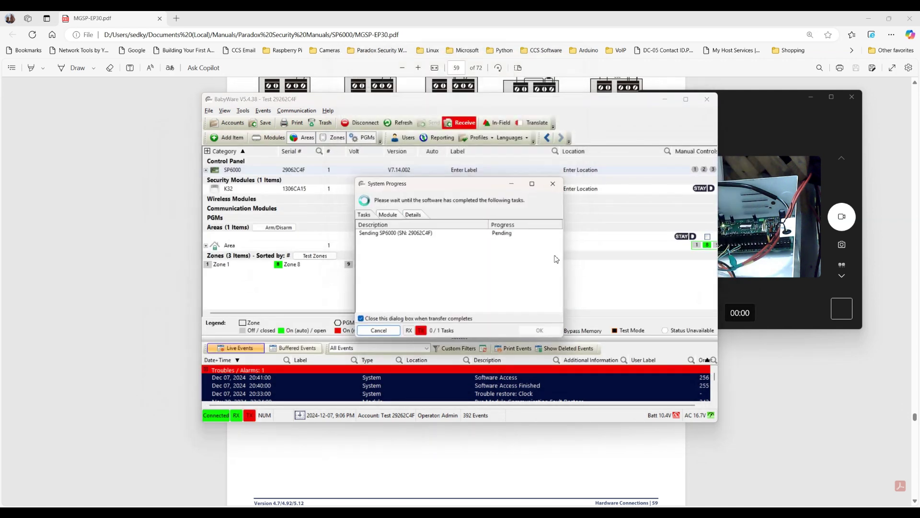